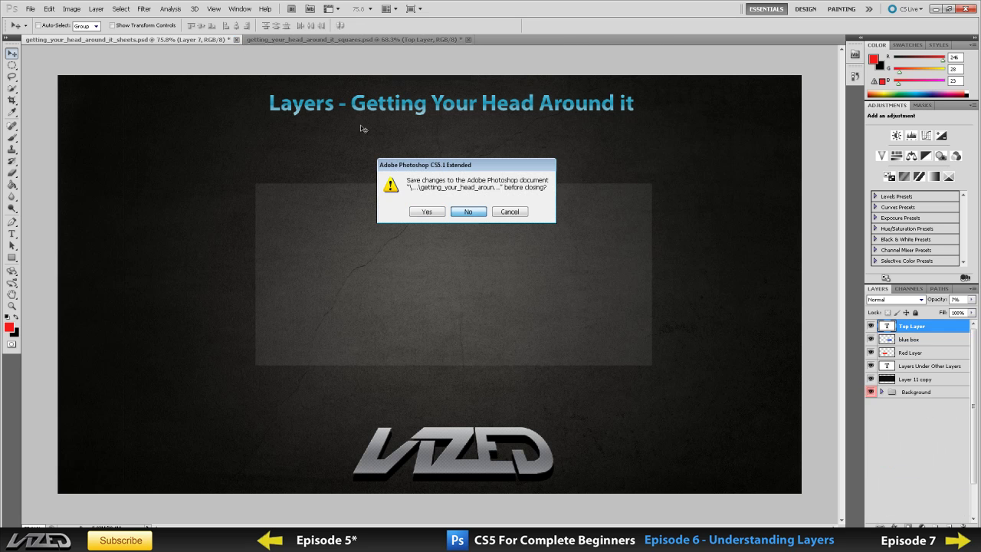
# - Close getting_your_head_around_it_sheets.psd without saving changes
pyautogui.press('alt')
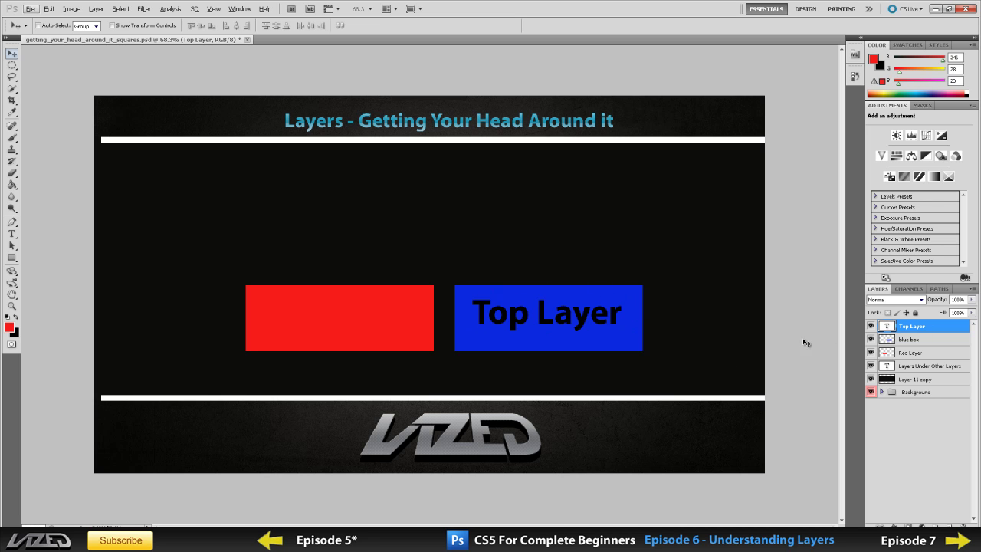
pyautogui.click(931, 340)
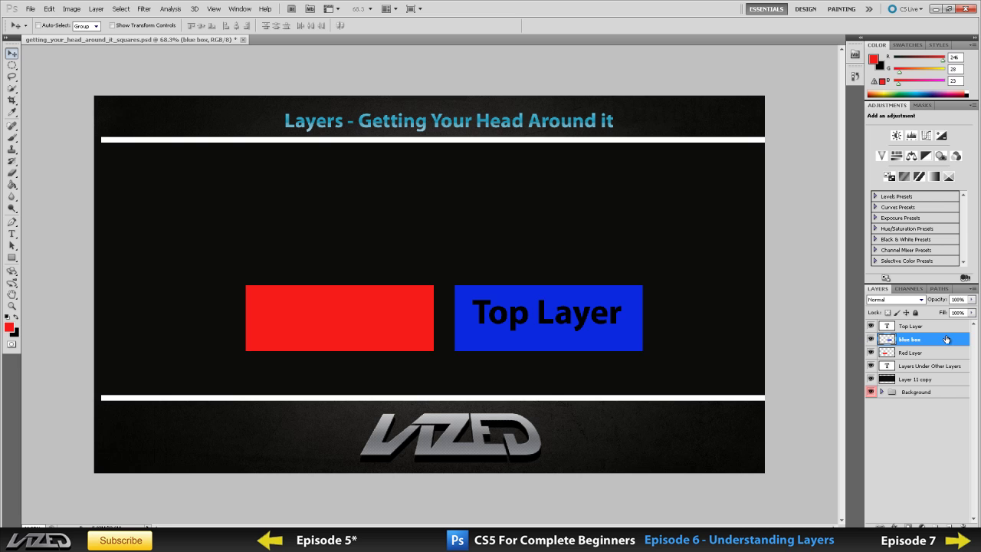
pyautogui.press('Return')
pyautogui.click(917, 329)
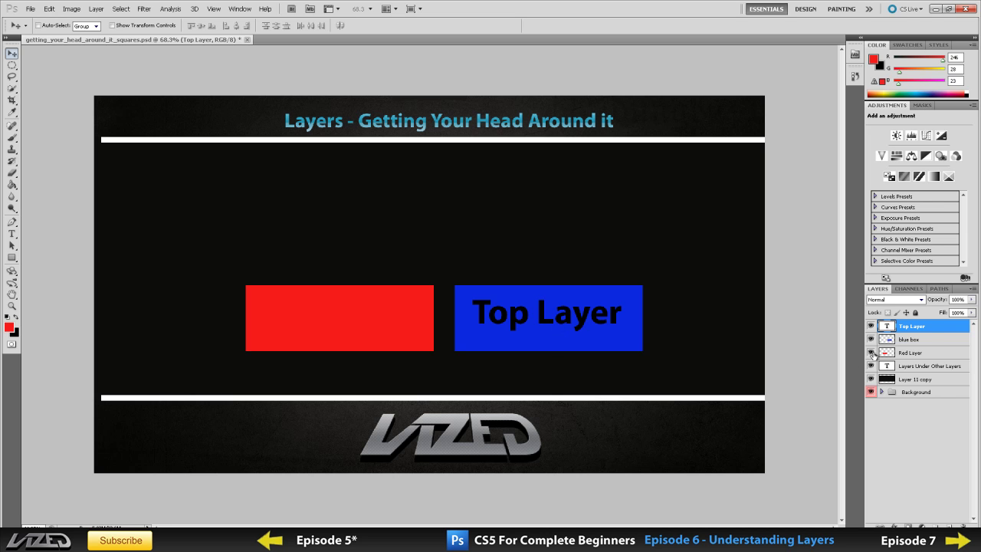
pyautogui.click(932, 340)
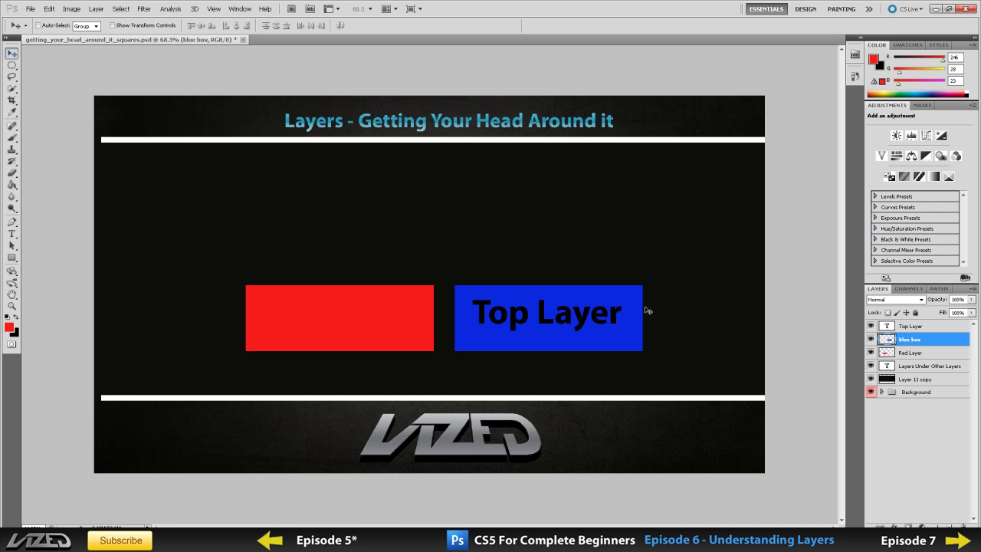
pyautogui.click(896, 353)
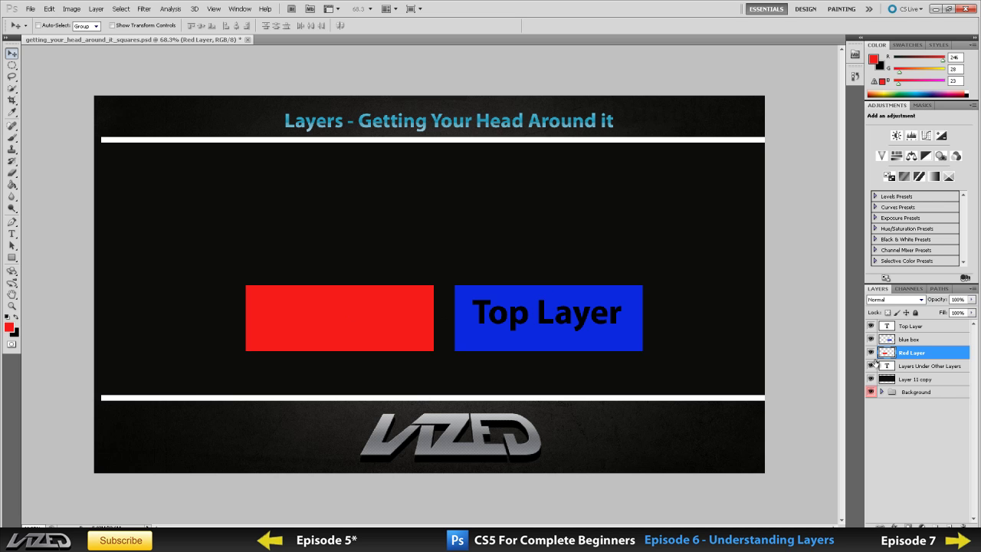
pyautogui.click(905, 367)
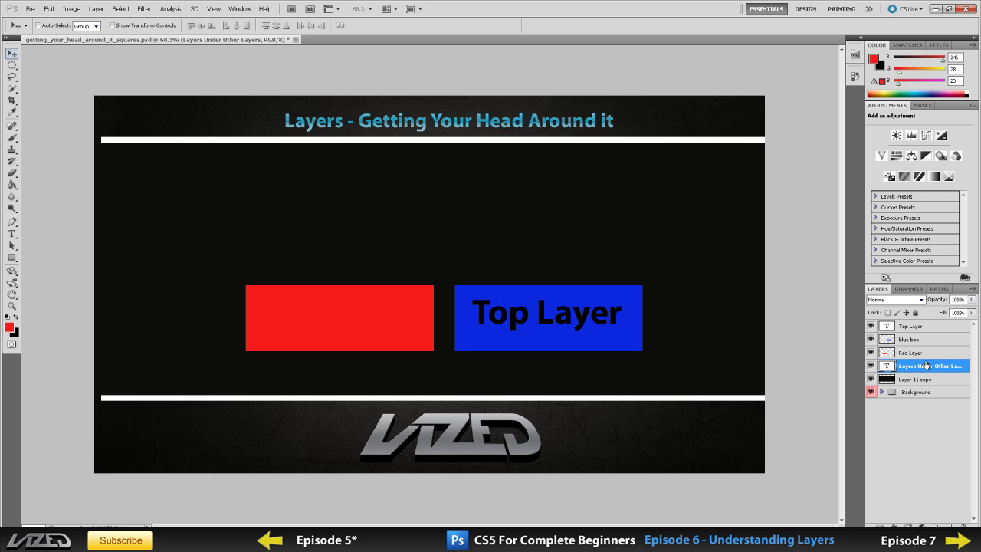
pyautogui.click(891, 354)
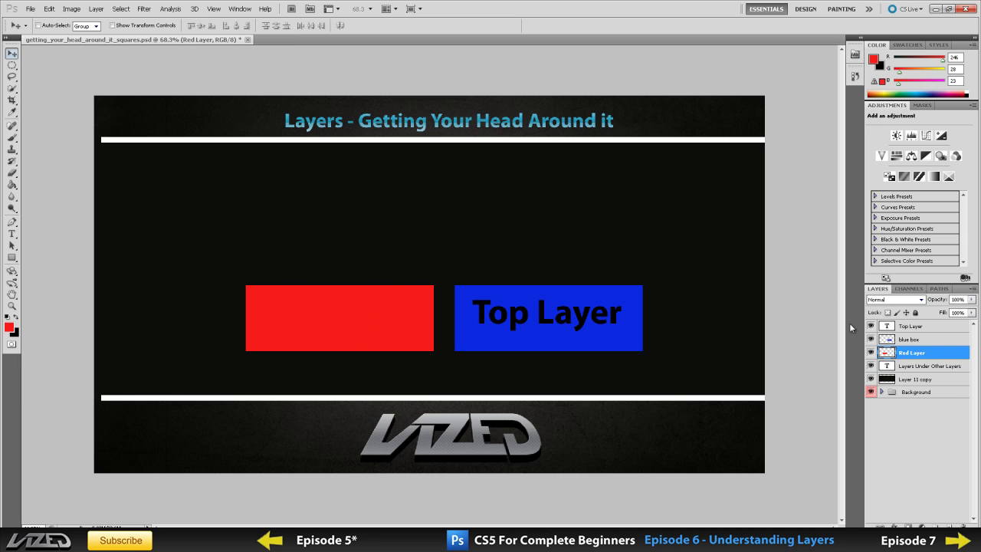
# - Switch back and forth between the Red Layer and Layers Under Other Layers
pyautogui.click(895, 365)
pyautogui.click(893, 353)
pyautogui.click(896, 368)
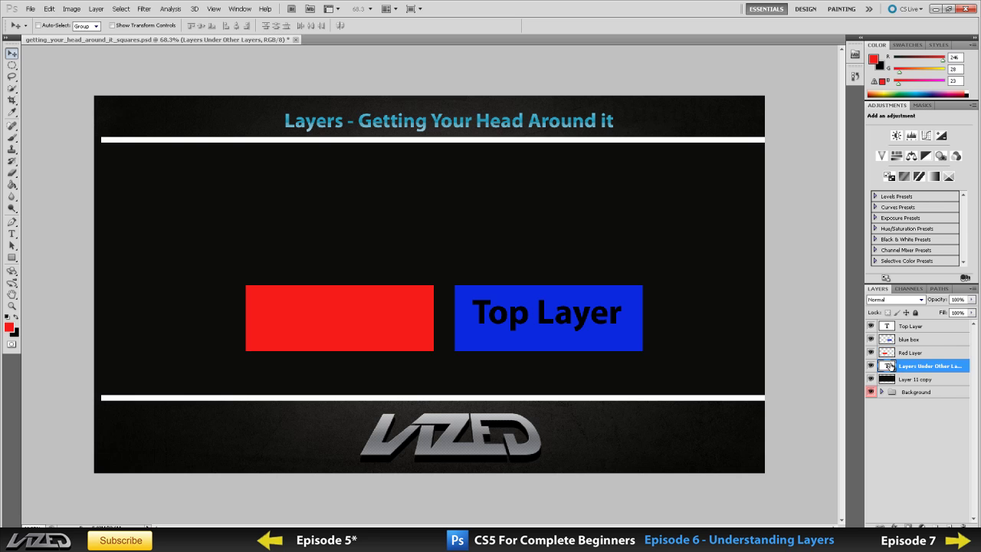
pyautogui.click(889, 354)
pyautogui.click(889, 368)
pyautogui.click(887, 356)
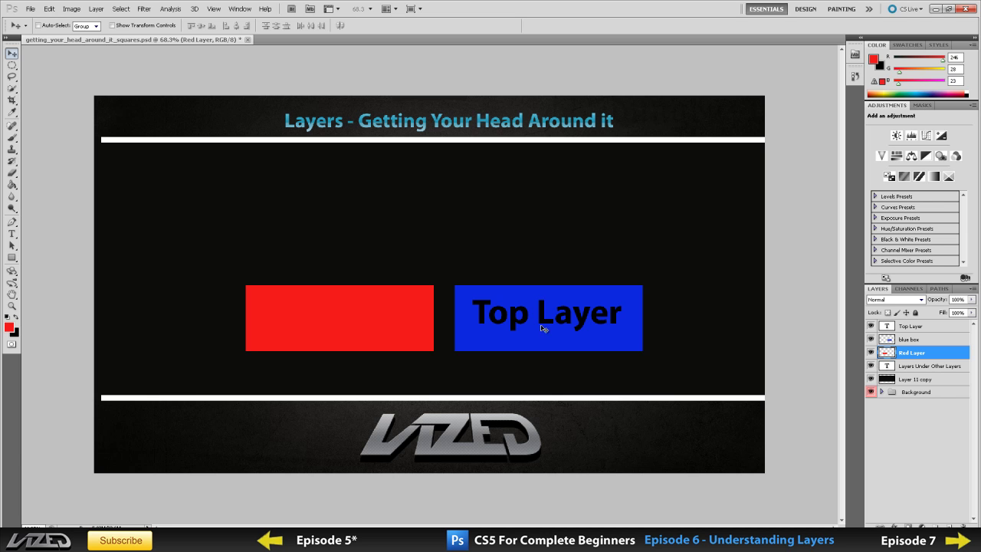
pyautogui.click(889, 367)
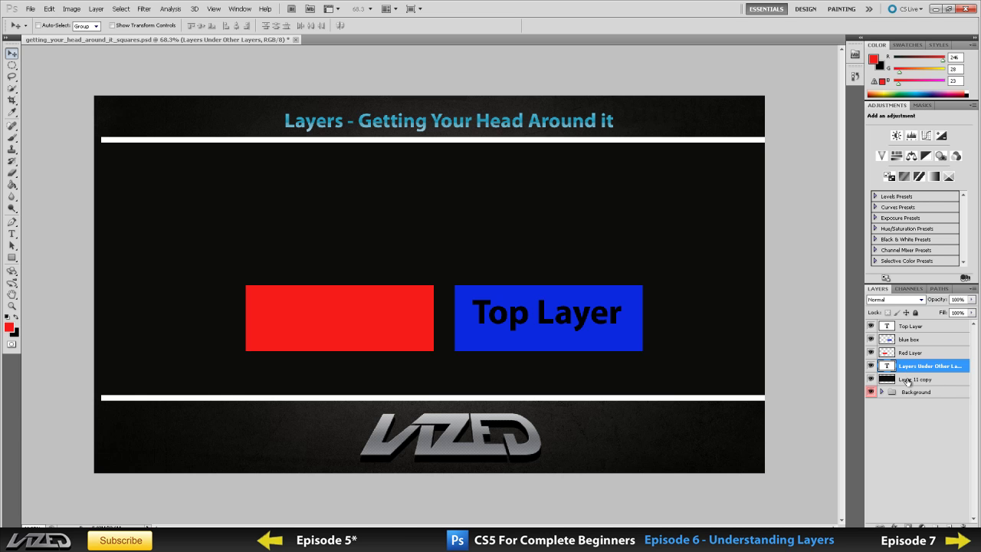
# - Browse Layer 11 copy, the Background group and blue box, then hide the Top Layer text
pyautogui.click(917, 380)
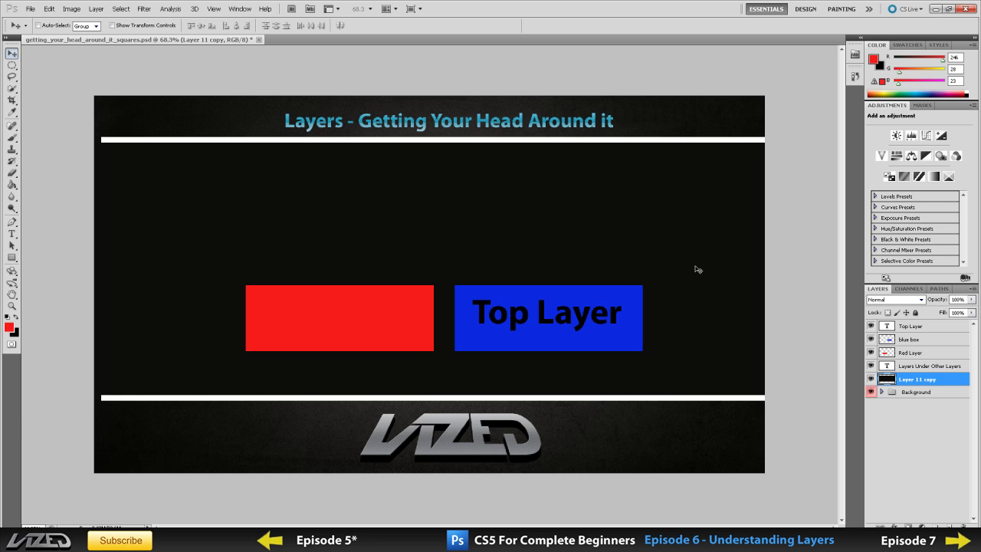
pyautogui.click(901, 393)
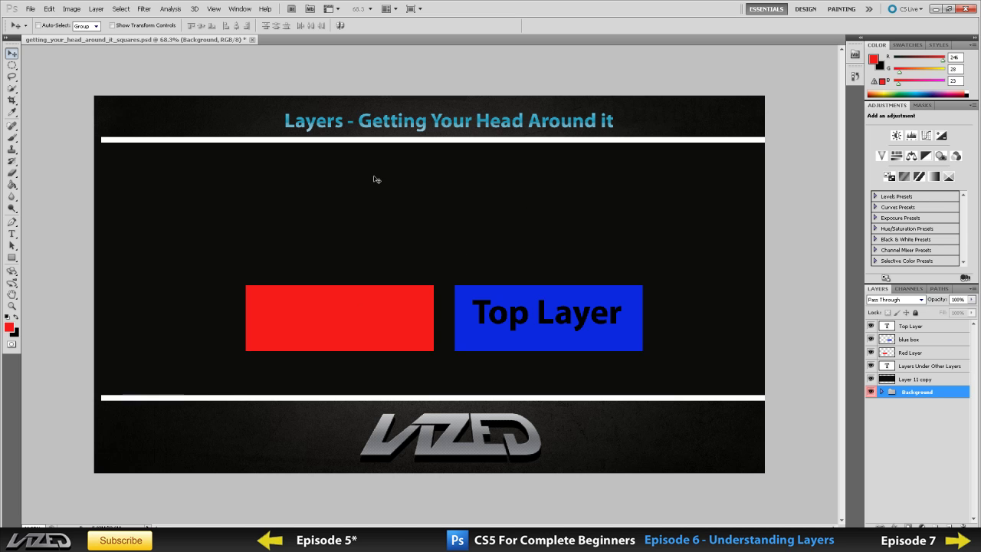
pyautogui.click(905, 382)
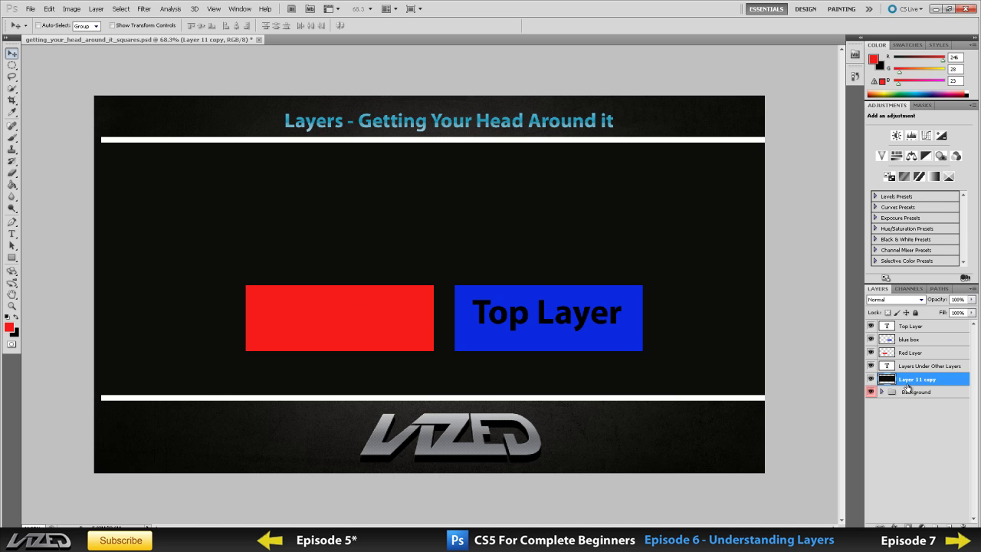
pyautogui.click(896, 353)
pyautogui.click(899, 340)
pyautogui.click(898, 354)
pyautogui.click(903, 381)
pyautogui.click(927, 392)
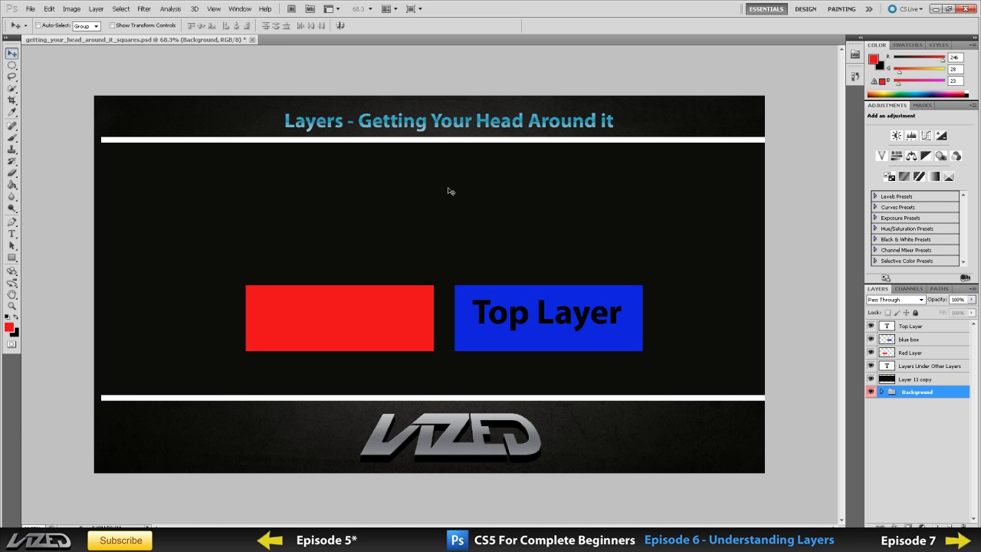
pyautogui.click(916, 328)
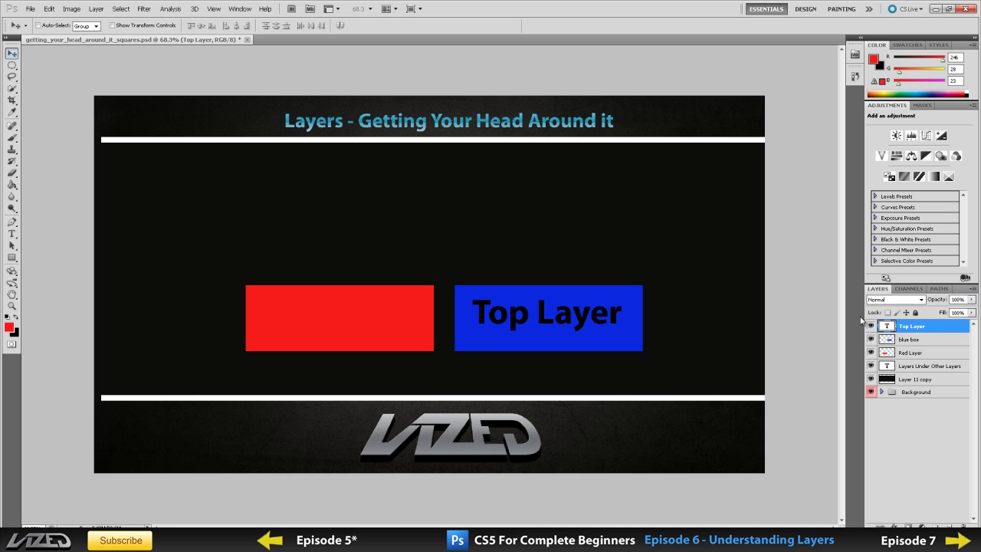
pyautogui.click(871, 327)
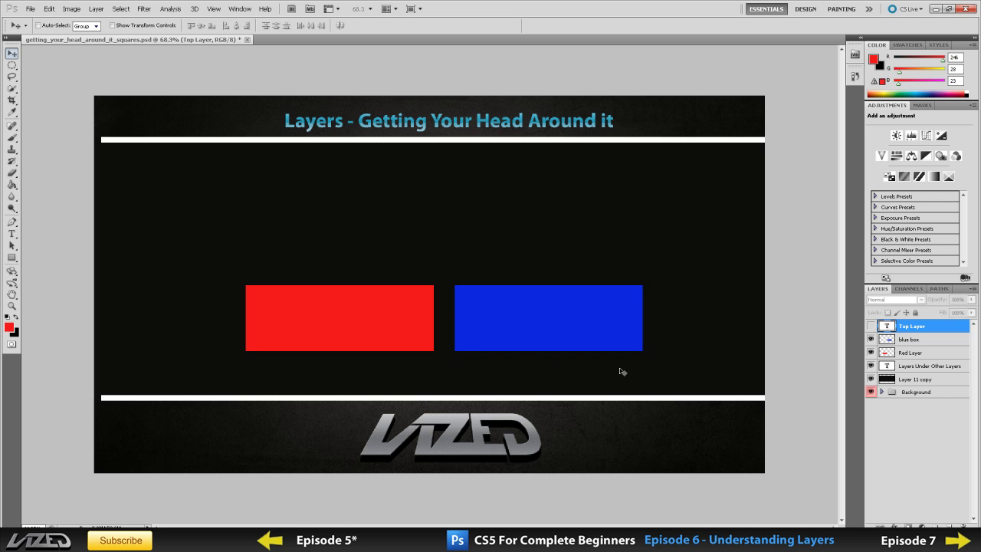
# - Hide the blue box, Red Layer and Layers Under Other Layers layers
pyautogui.click(872, 342)
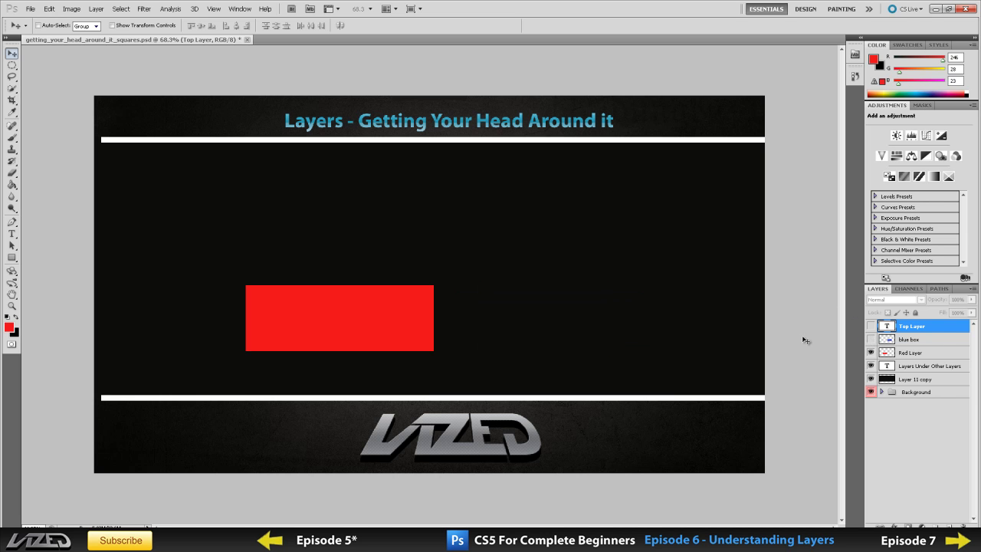
pyautogui.click(891, 382)
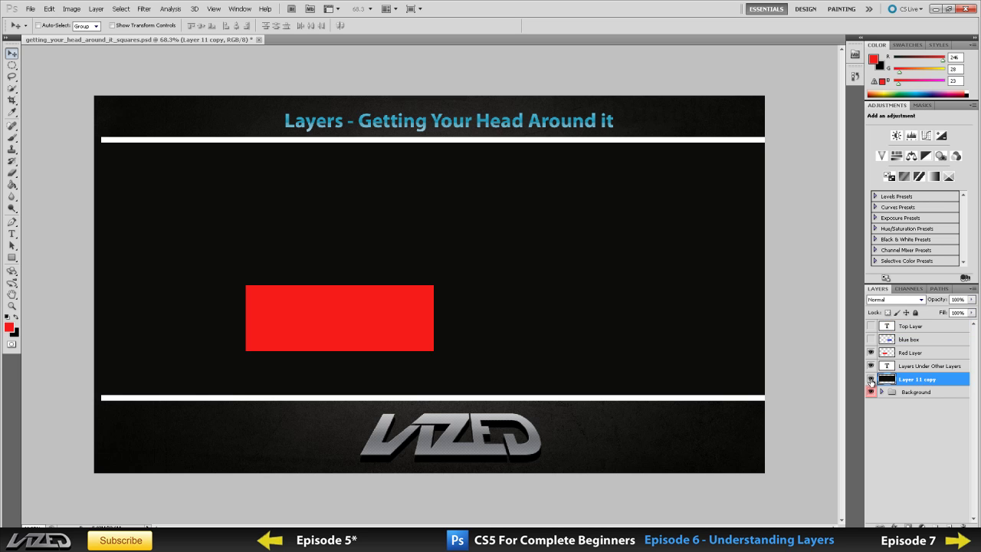
pyautogui.click(912, 354)
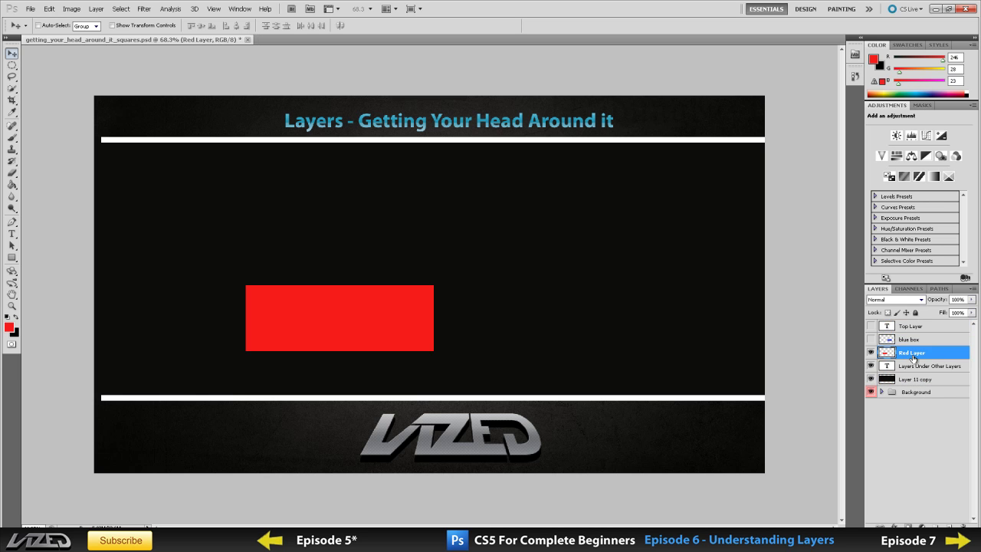
pyautogui.click(920, 367)
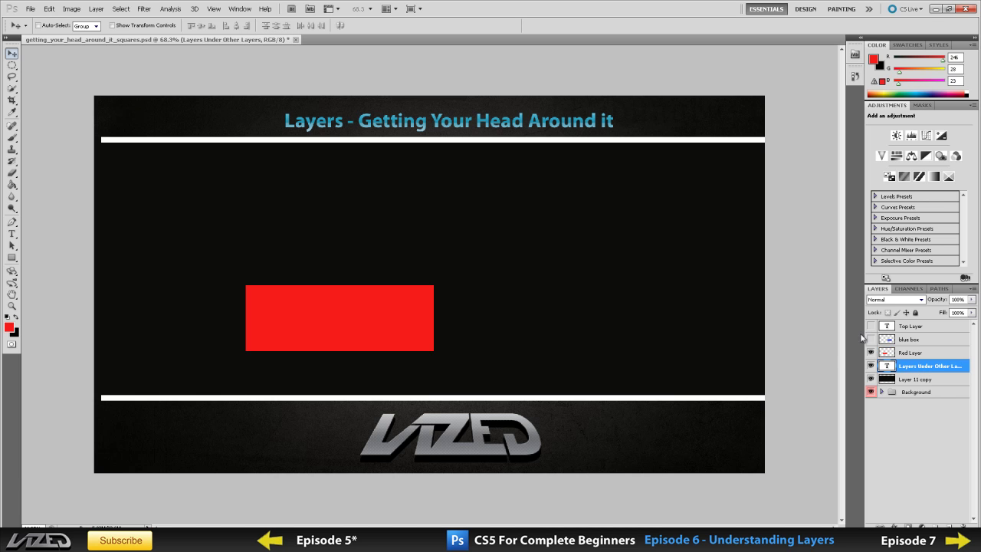
pyautogui.click(893, 353)
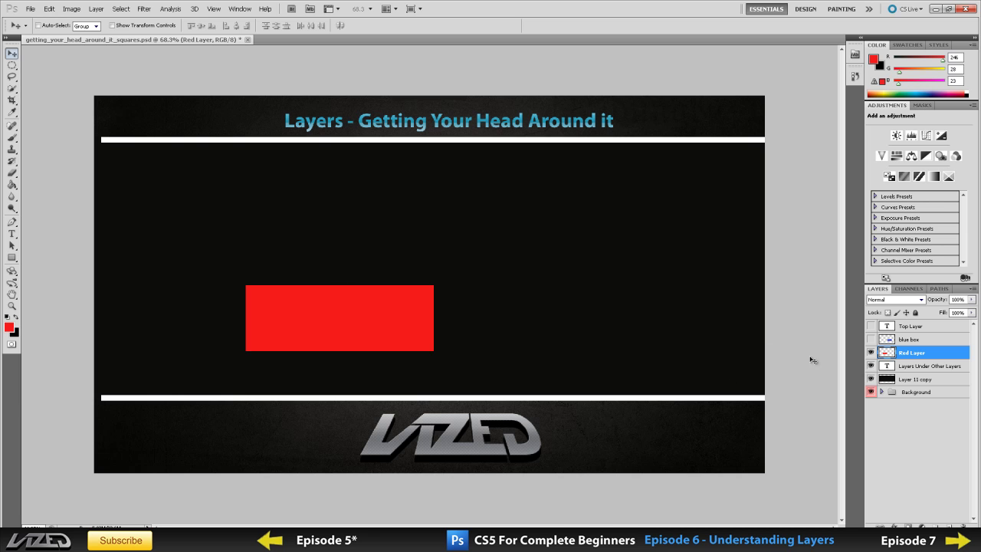
pyautogui.click(871, 353)
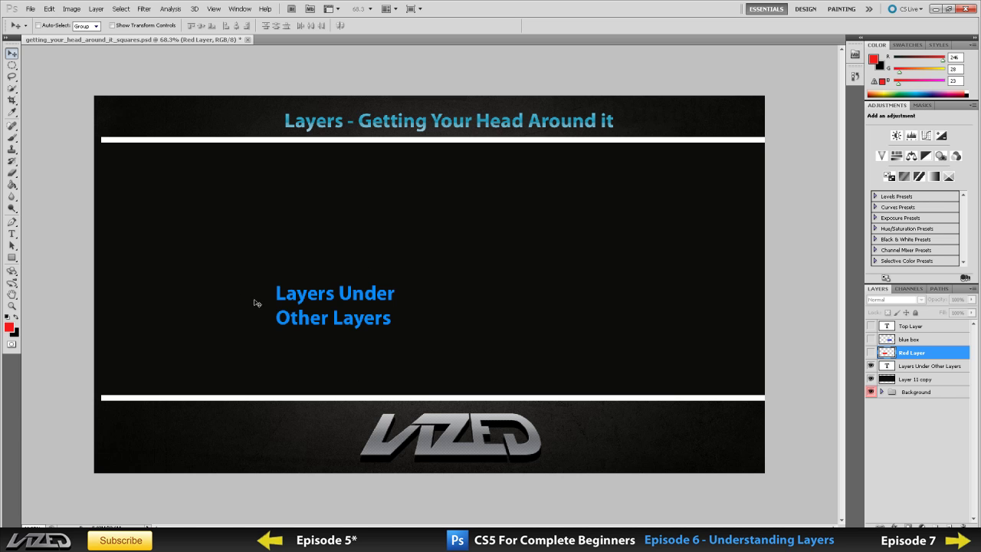
pyautogui.click(904, 369)
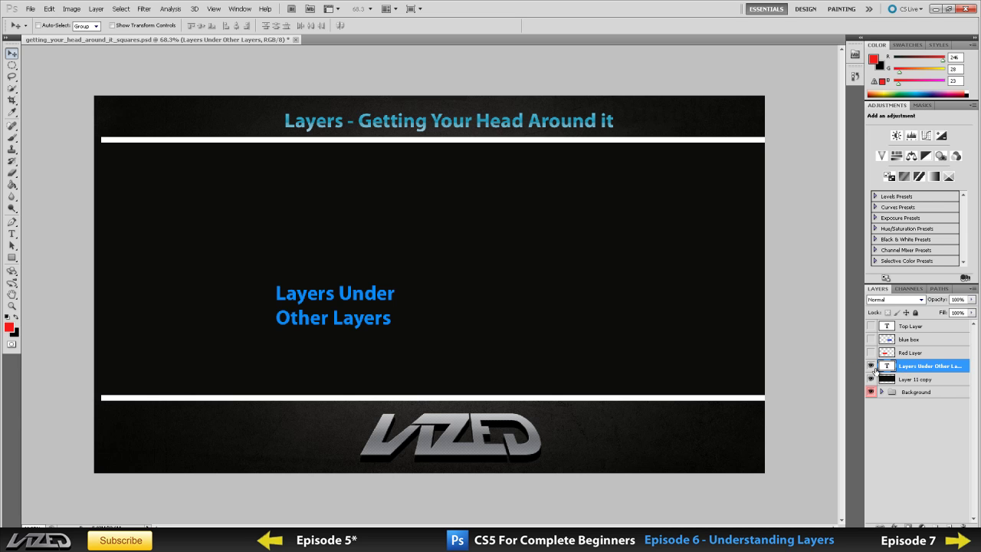
pyautogui.click(870, 366)
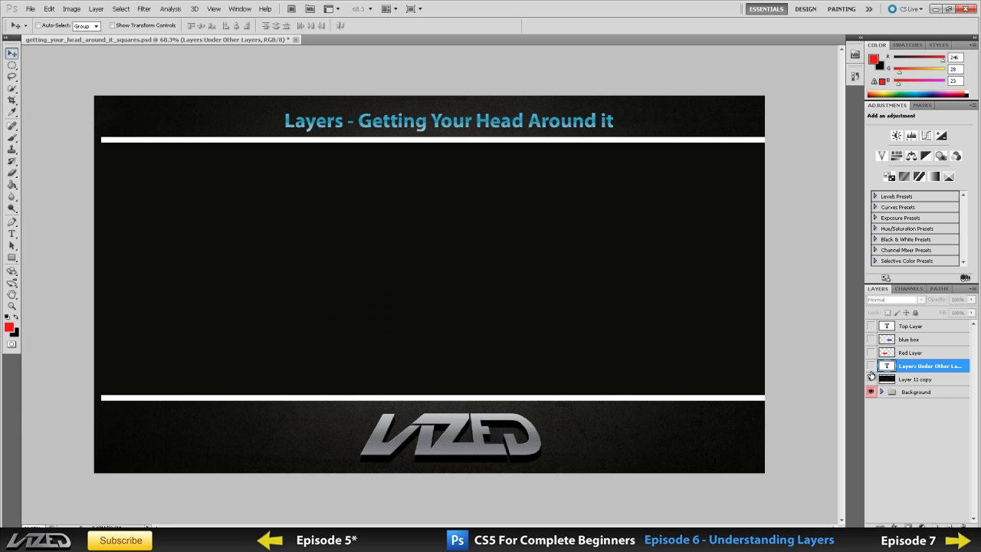
# - Select layers from Top Layer down to Layer 11 copy and the Background group
pyautogui.click(930, 380)
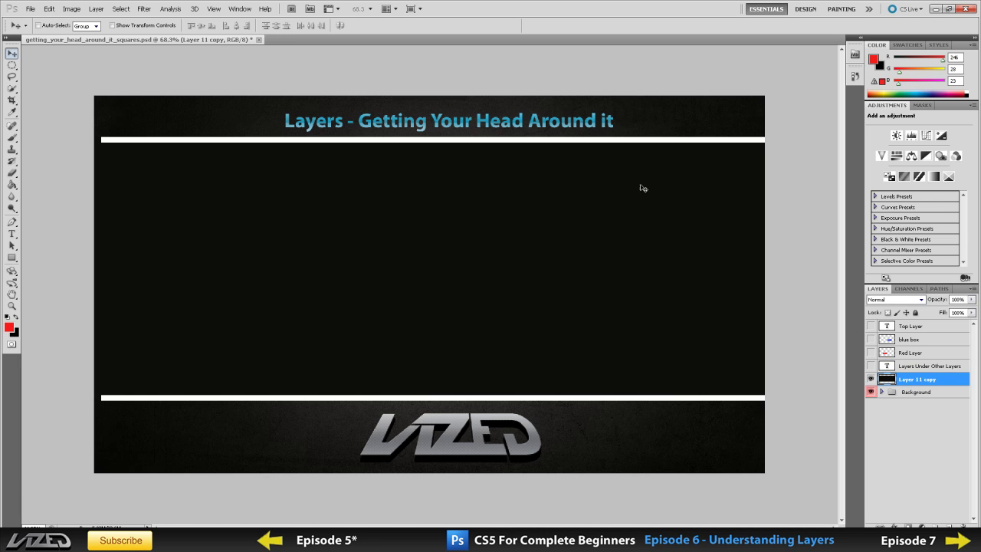
pyautogui.click(923, 368)
pyautogui.keyDown('shift'); pyautogui.click(916, 328); pyautogui.keyUp('shift')
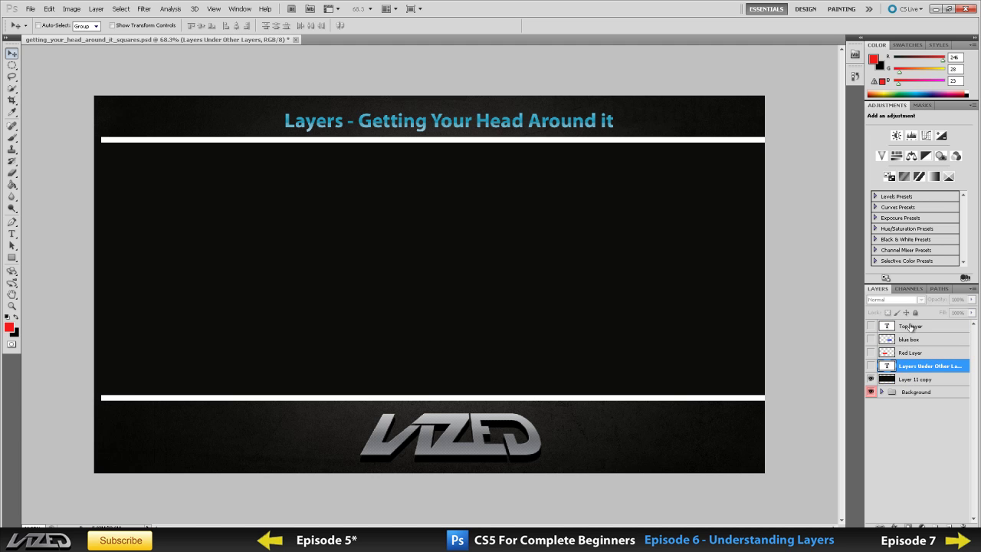
pyautogui.click(911, 329)
pyautogui.click(916, 386)
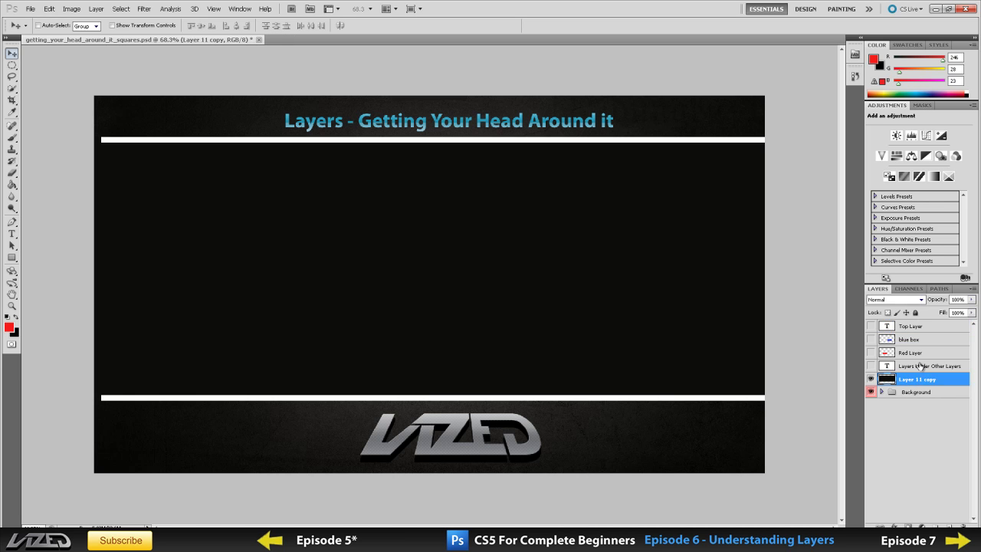
pyautogui.click(894, 397)
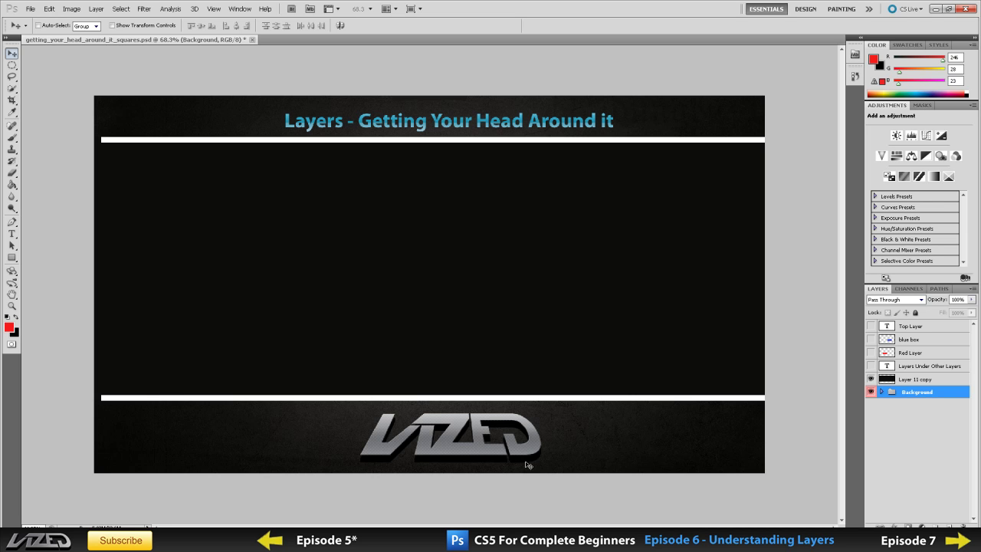
pyautogui.click(930, 381)
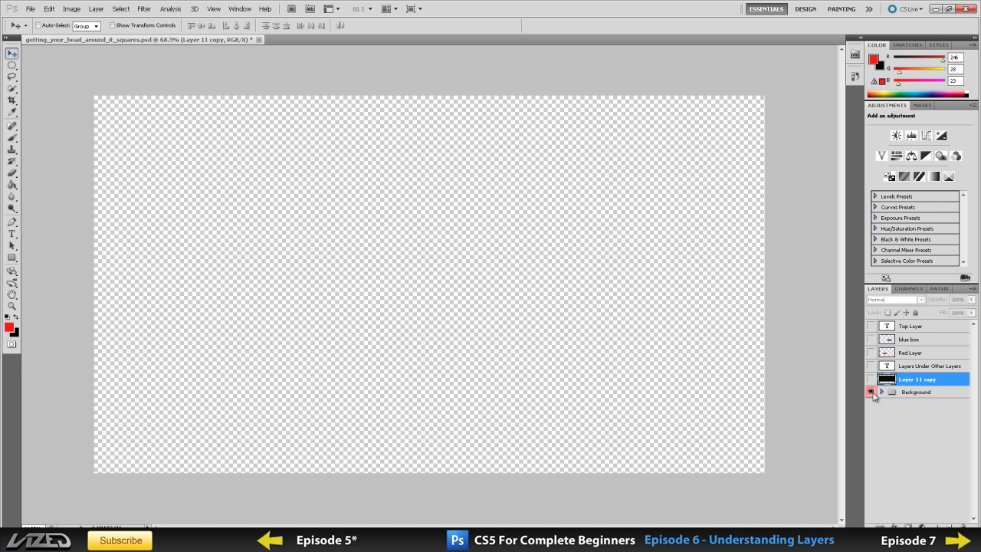
# - Make the Background group visible to show the yellow cartoon face, and select it
pyautogui.click(871, 392)
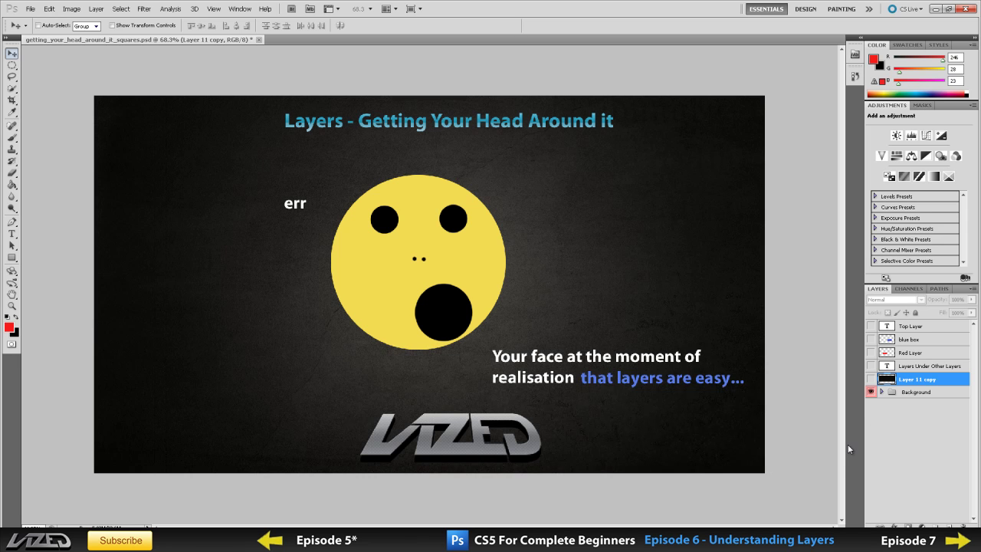
pyautogui.click(906, 392)
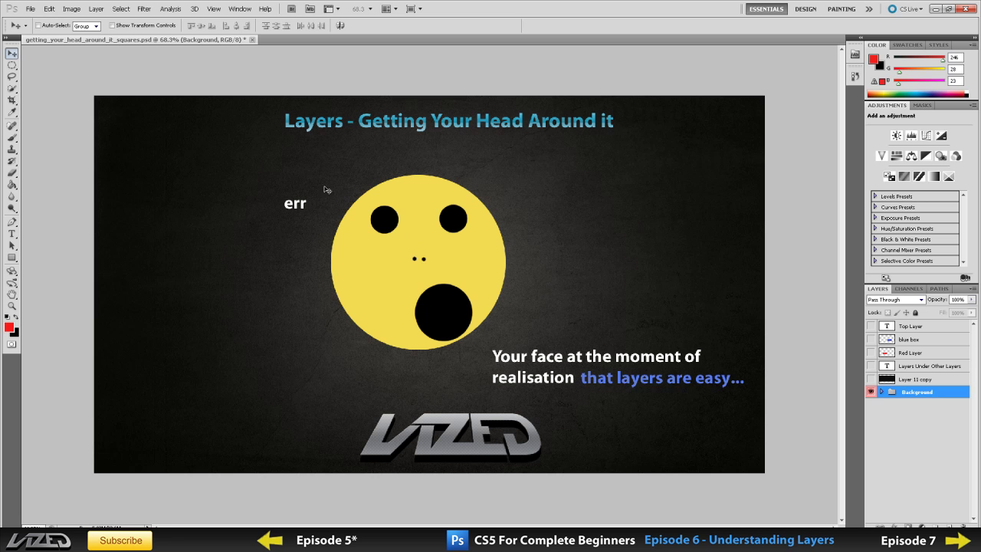
# - Browse the Background group's layers, then select Top Layer through Layer 11 copy
pyautogui.click(880, 393)
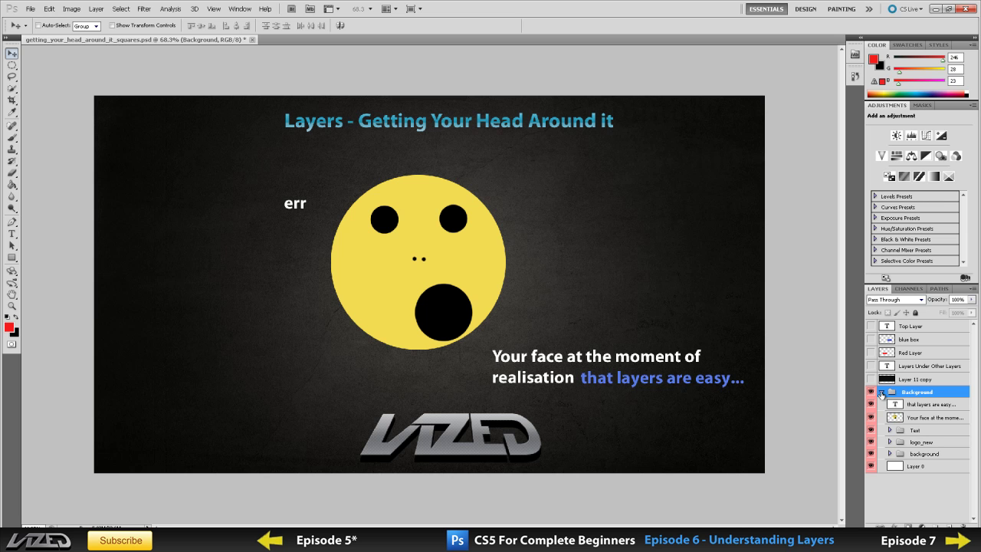
pyautogui.click(919, 406)
pyautogui.hotkey('alt', '[')
pyautogui.hotkey('alt', '[')
pyautogui.hotkey('alt', '[')
pyautogui.hotkey('alt', '[')
pyautogui.hotkey('alt', '[')
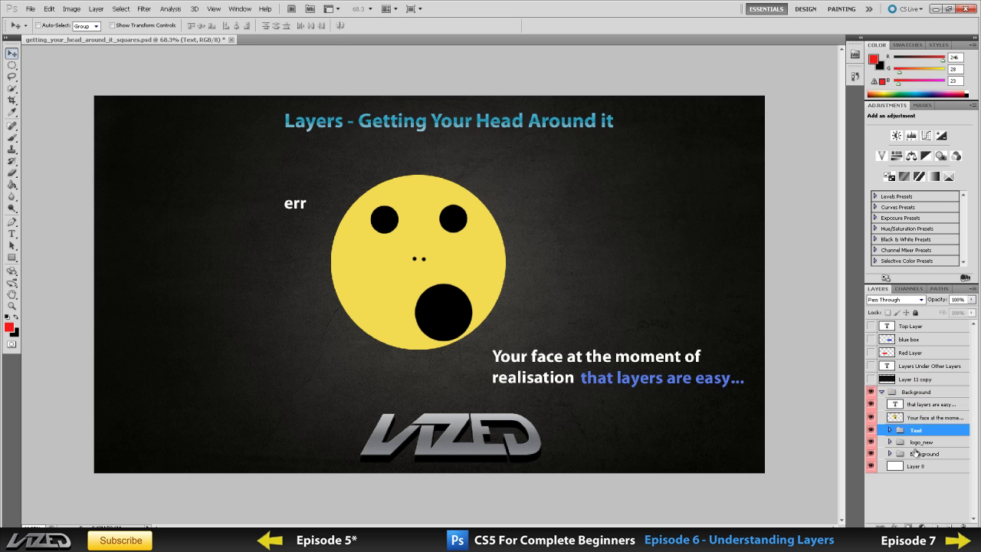
pyautogui.click(914, 431)
pyautogui.click(881, 393)
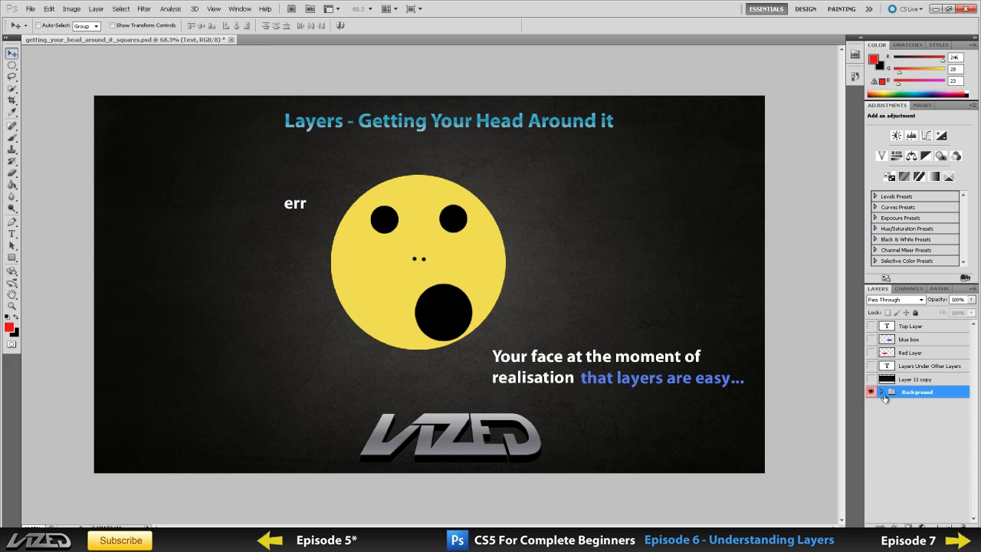
pyautogui.click(909, 328)
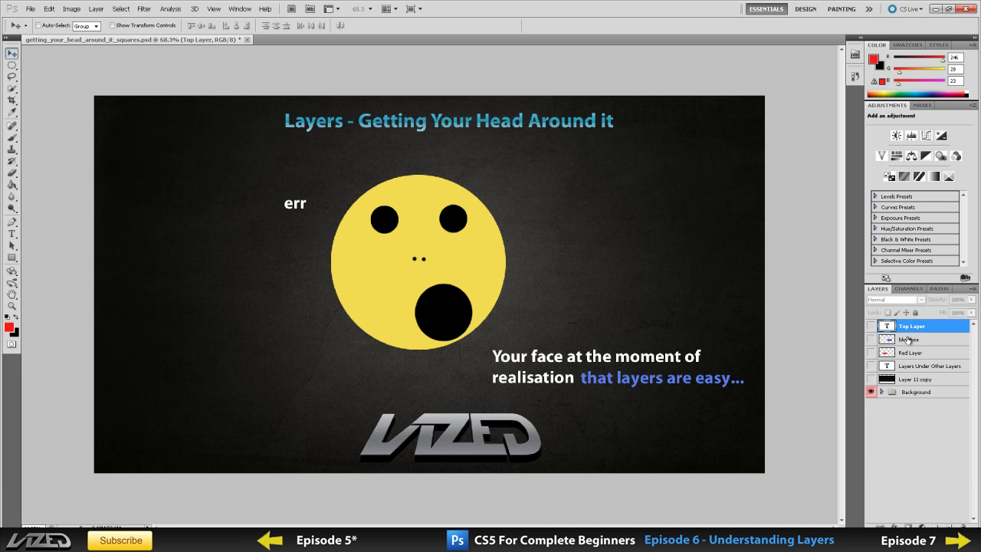
pyautogui.keyDown('shift'); pyautogui.click(914, 379); pyautogui.keyUp('shift')
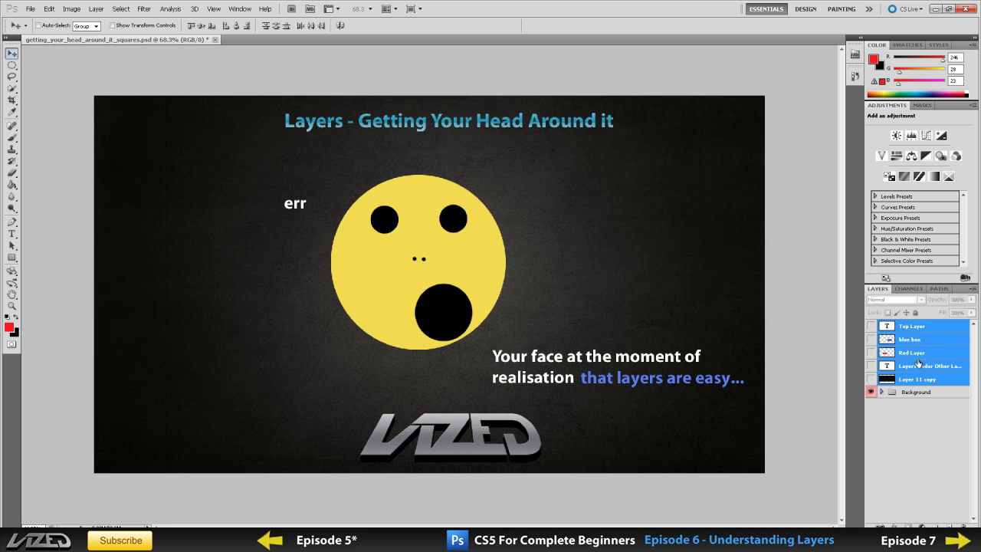
# - Create Group 1 and drag Top Layer through Layer 11 copy into it
pyautogui.click(911, 329)
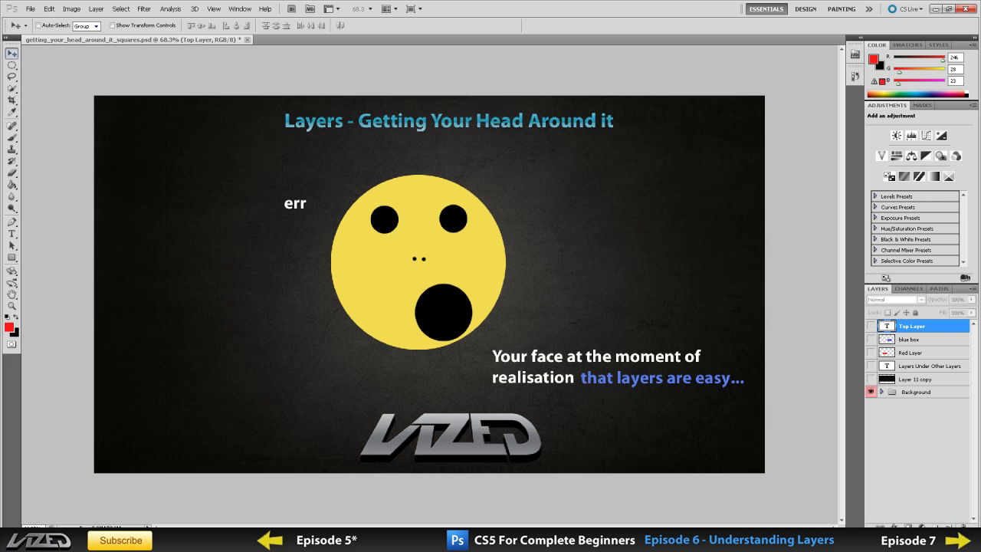
pyautogui.click(935, 525)
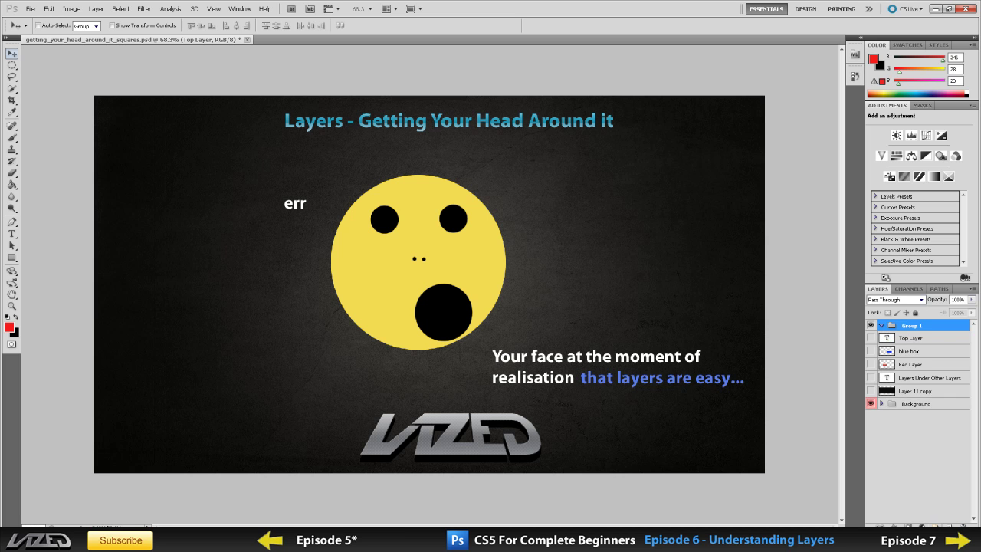
pyautogui.click(912, 340)
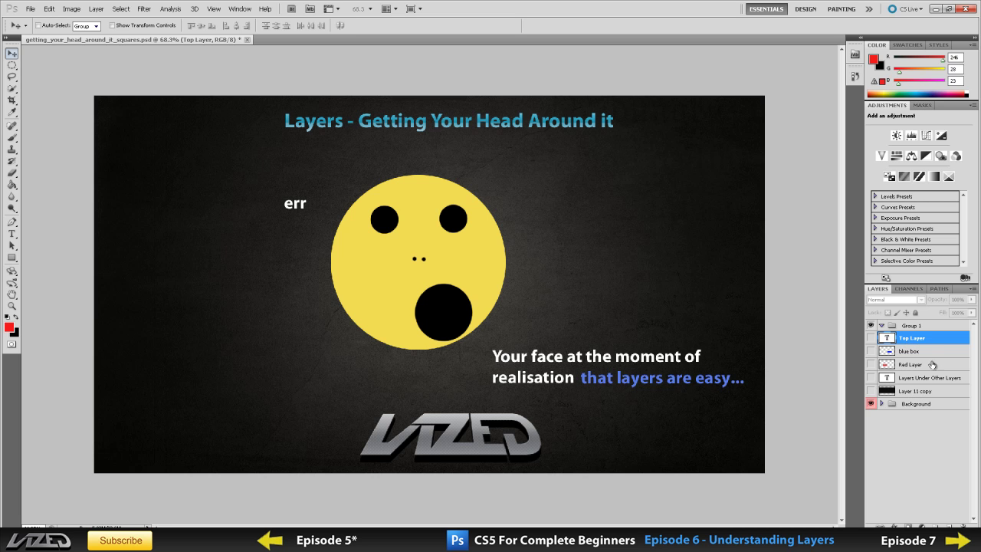
pyautogui.keyDown('shift'); pyautogui.click(916, 393); pyautogui.keyUp('shift')
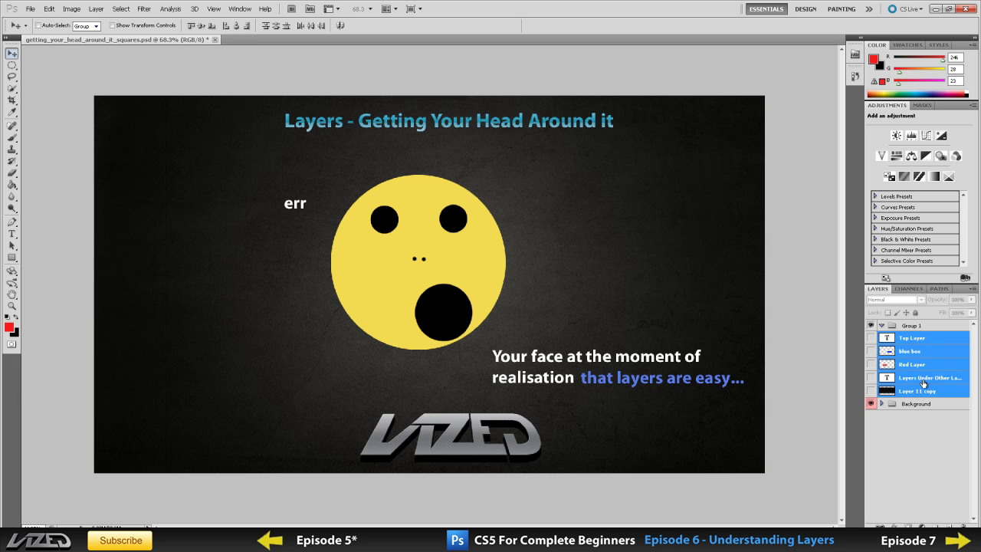
pyautogui.moveTo(909, 339); pyautogui.dragTo(871, 391)
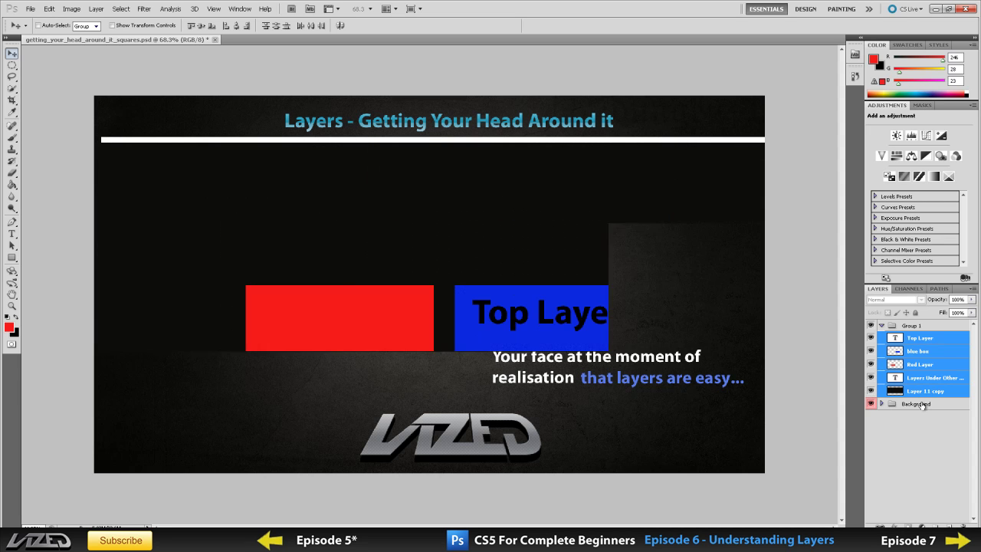
# - Hide Group 1 to reveal the cartoon face, then make Group 1 visible again
pyautogui.click(881, 326)
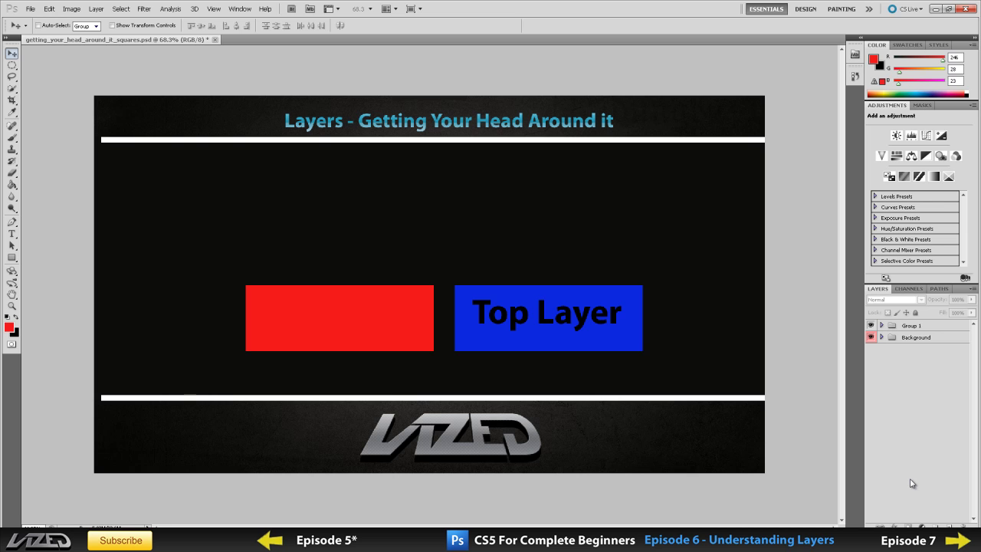
pyautogui.click(882, 326)
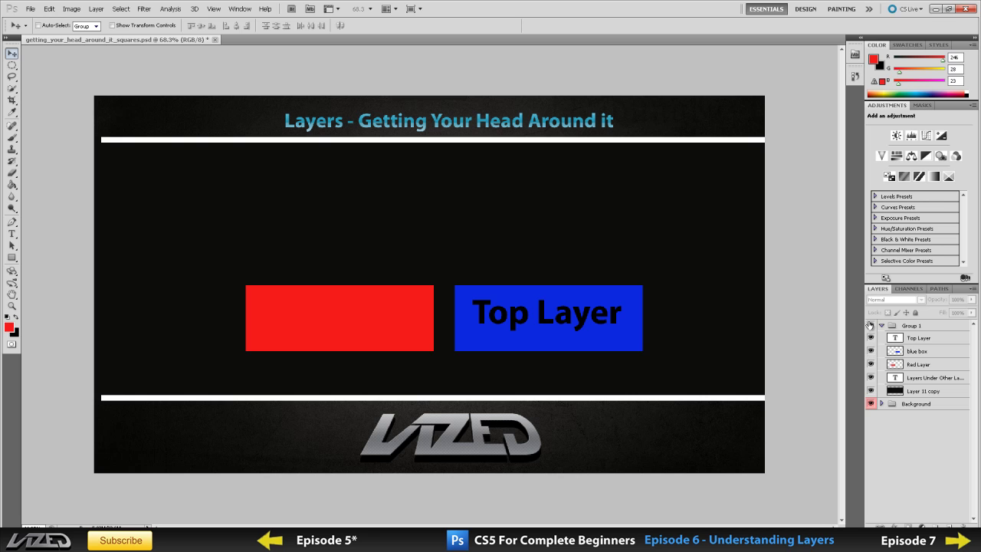
pyautogui.click(882, 327)
pyautogui.click(881, 327)
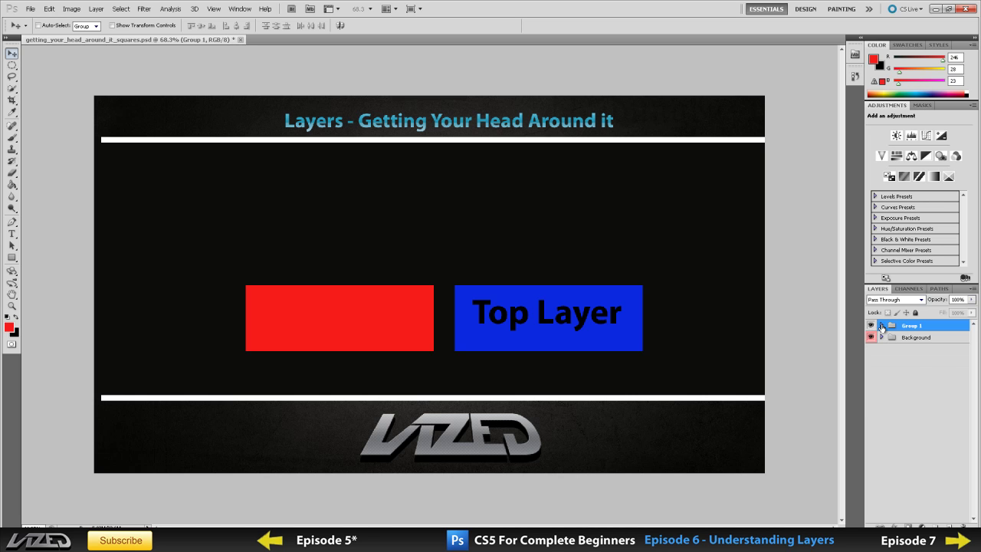
pyautogui.click(871, 326)
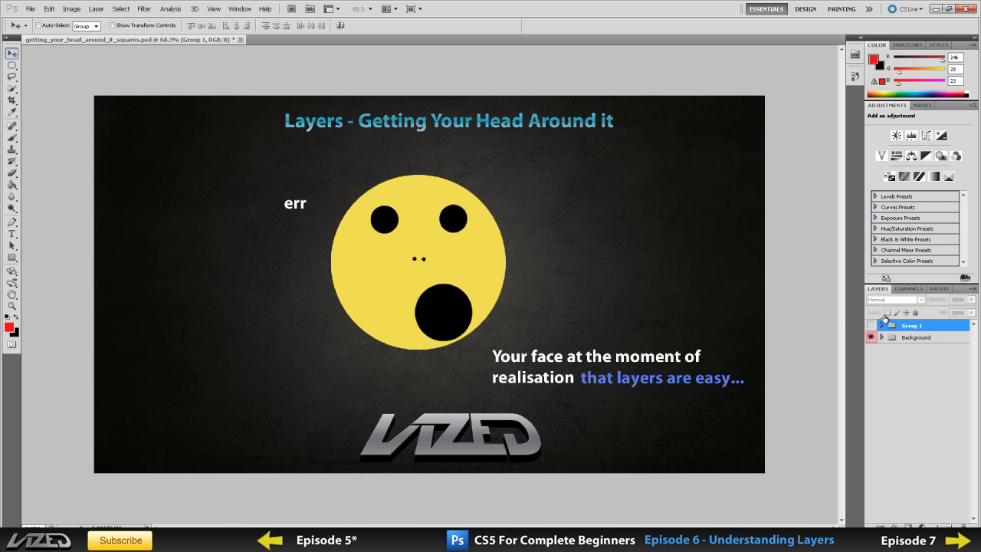
pyautogui.click(881, 337)
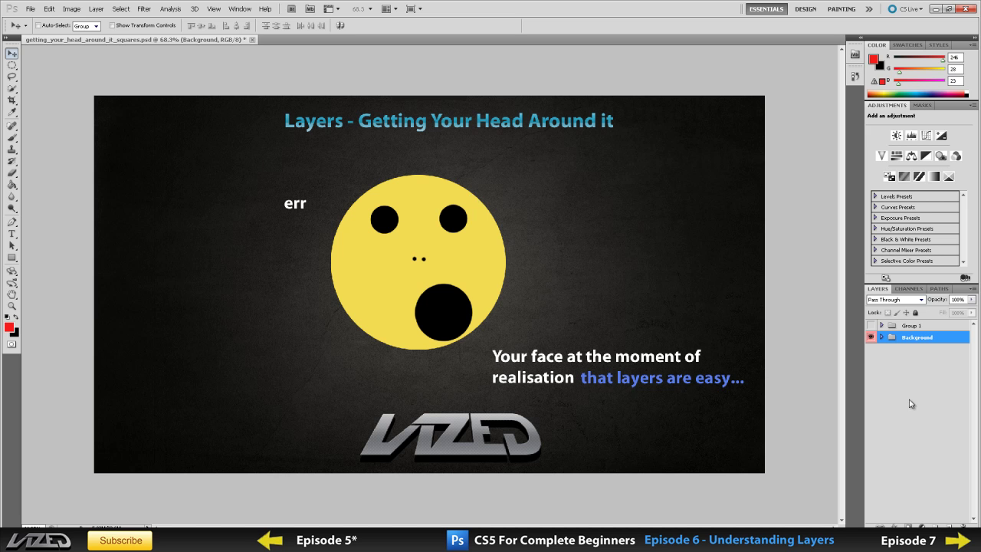
pyautogui.click(871, 325)
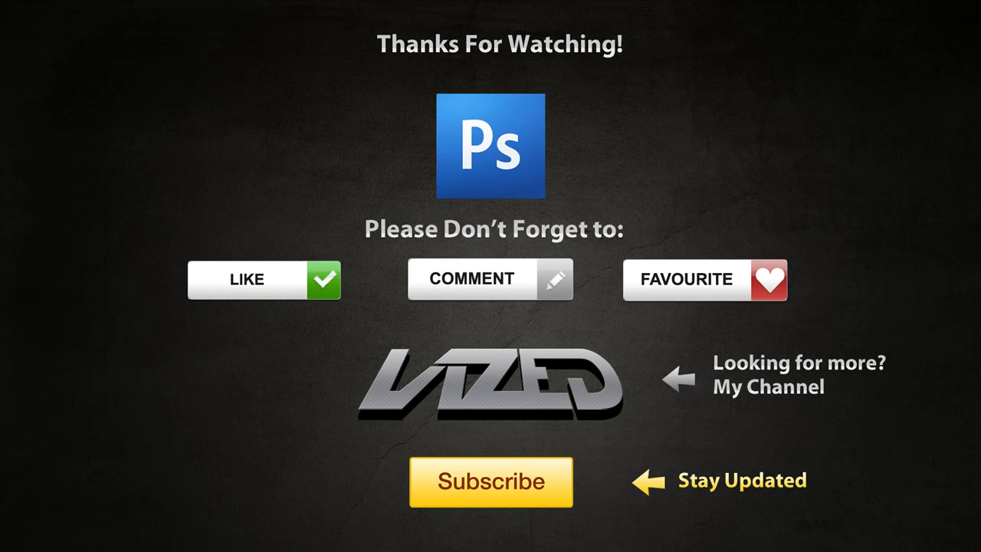